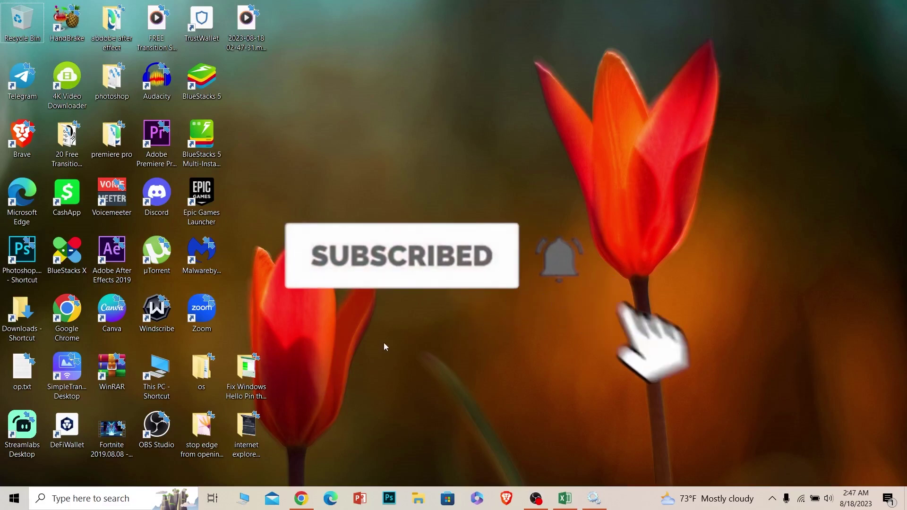
Open the Windows search box on the taskbar.
{"action": "left_click", "coordinate": [66, 490]}
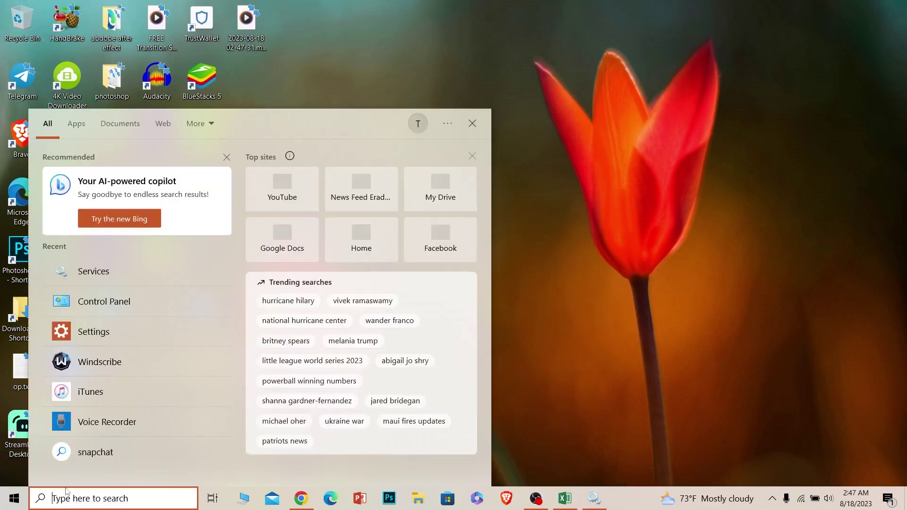
Paste and run the regsvr32 command registering wuaueng.dll from search.
{"action": "type", "text": "%SYSTEMROOT%\\SYSTEM32\\REGSVR32.EXE %SYSTEMROOT%\\SYSTEM32\\WUAUENG.DLL"}
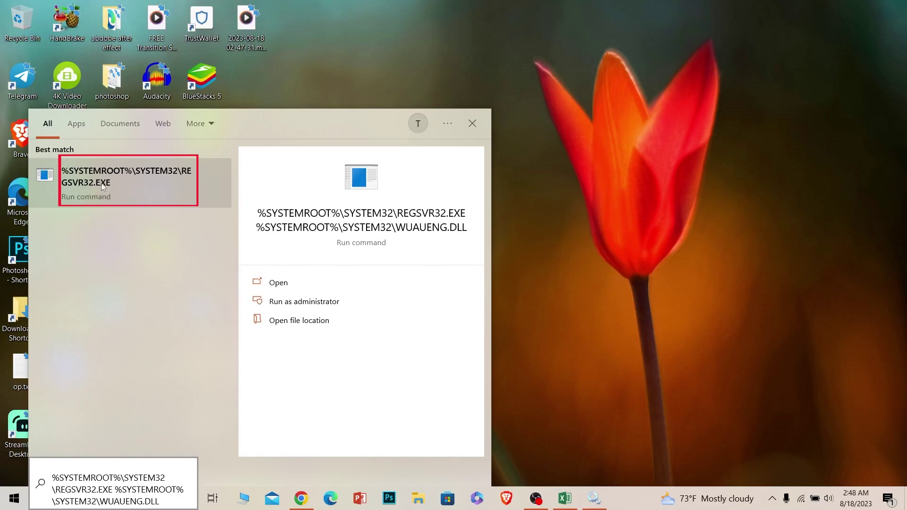
{"action": "left_click", "coordinate": [360, 78]}
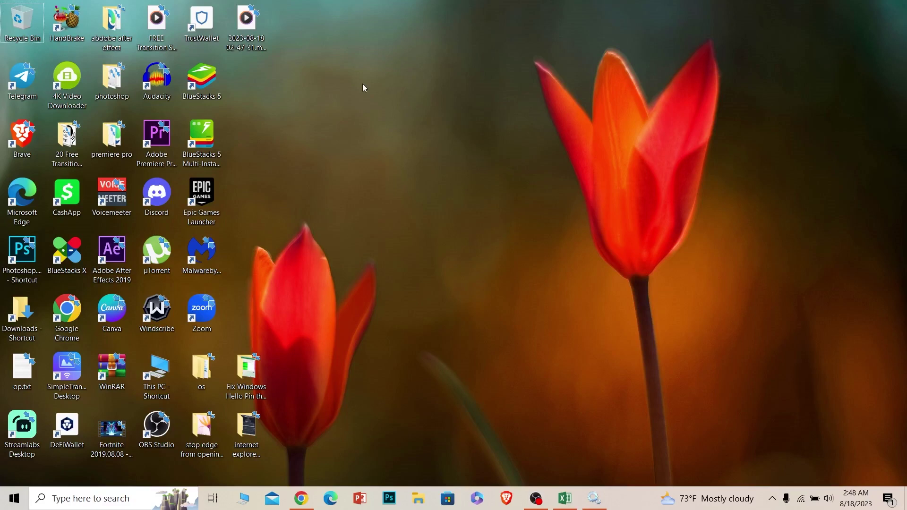
Search 'serv' and launch the Services console from the results.
{"action": "left_click", "coordinate": [107, 498]}
{"action": "type", "text": "ser"}
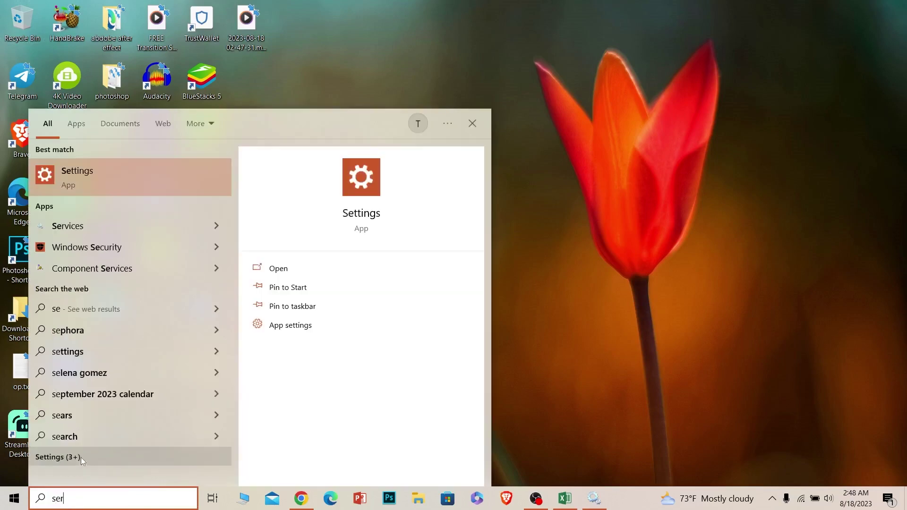
{"action": "type", "text": "v"}
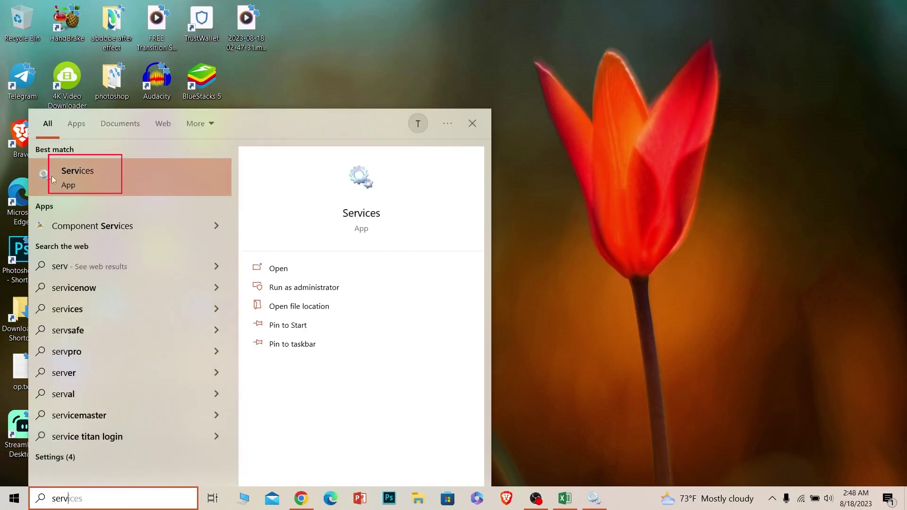
{"action": "left_click", "coordinate": [94, 182]}
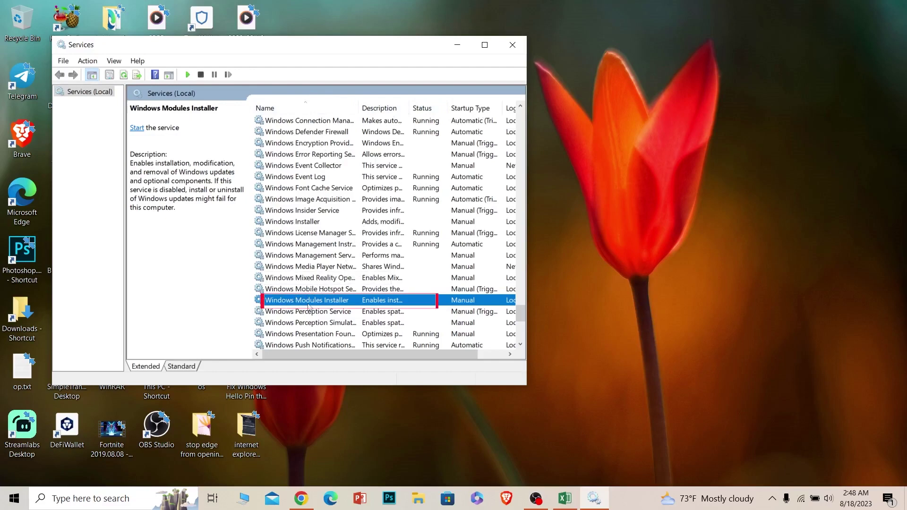
{"action": "scroll", "coordinate": [341, 150], "scroll_direction": "up", "scroll_amount": 4}
{"action": "scroll", "coordinate": [342, 150], "scroll_direction": "up", "scroll_amount": 5}
{"action": "scroll", "coordinate": [333, 164], "scroll_direction": "down", "scroll_amount": 6}
{"action": "scroll", "coordinate": [318, 177], "scroll_direction": "down", "scroll_amount": 2}
{"action": "scroll", "coordinate": [294, 191], "scroll_direction": "down", "scroll_amount": 1}
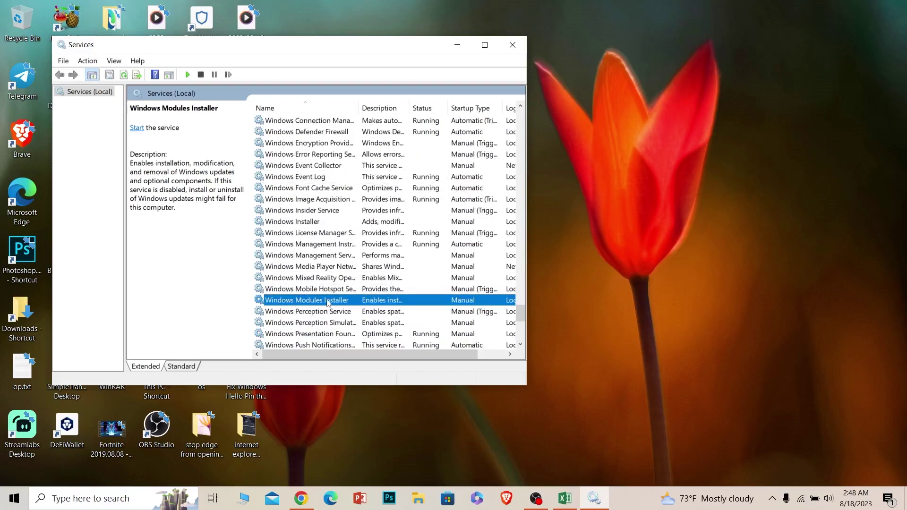
{"action": "double_click", "coordinate": [357, 301]}
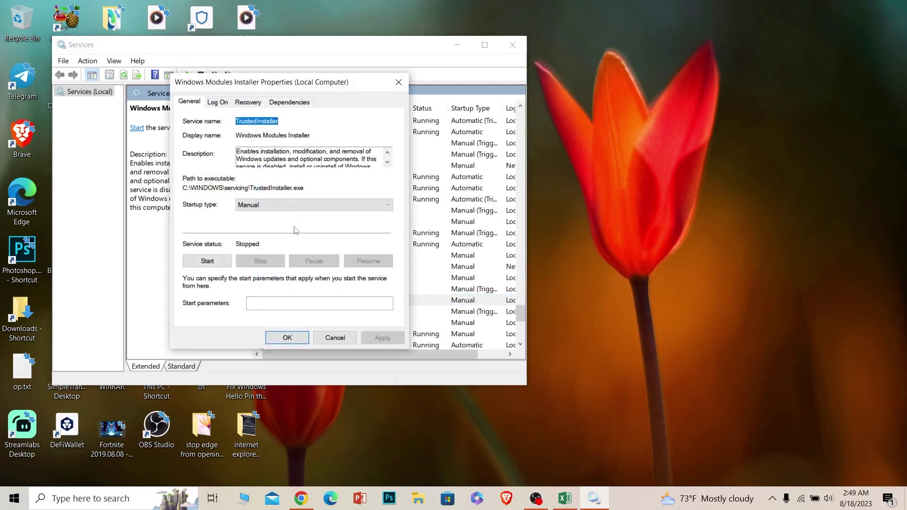
Start, stop and restart Windows Modules Installer, confirm with OK, and close Services.
{"action": "left_click", "coordinate": [215, 262]}
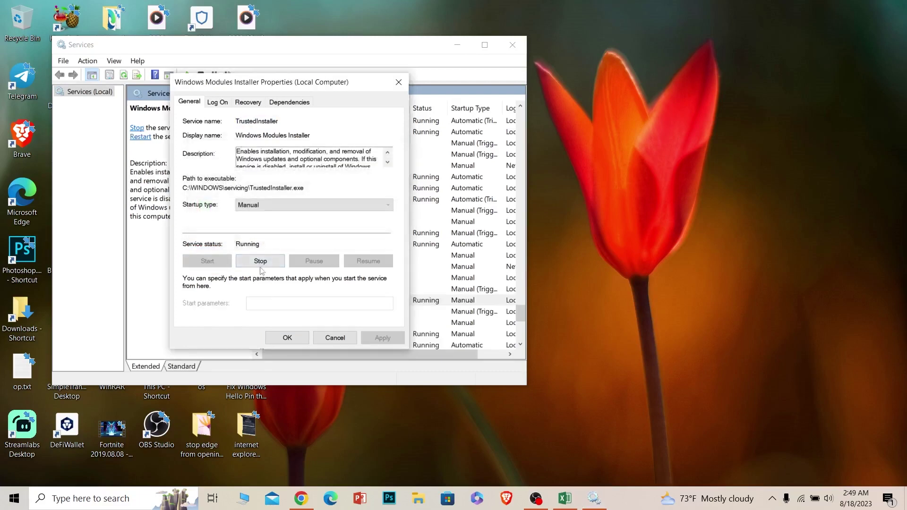
{"action": "left_click", "coordinate": [268, 263]}
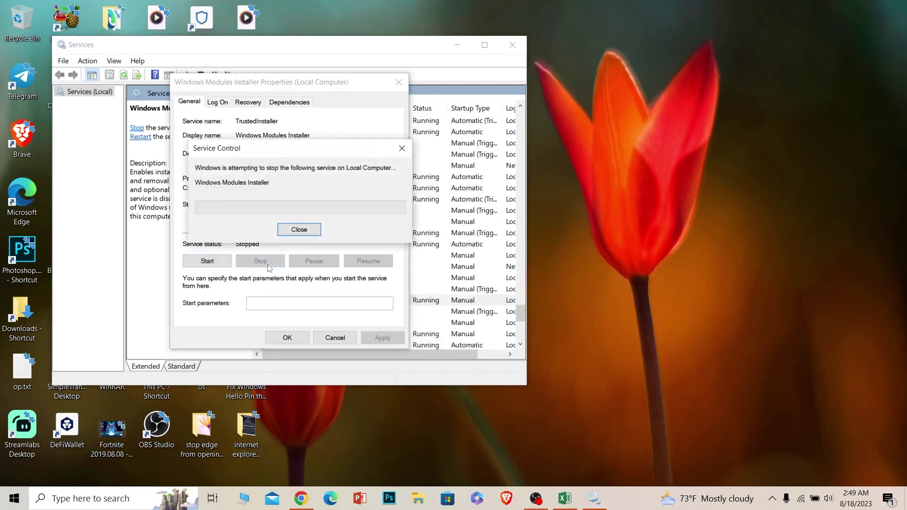
{"action": "left_click", "coordinate": [210, 262]}
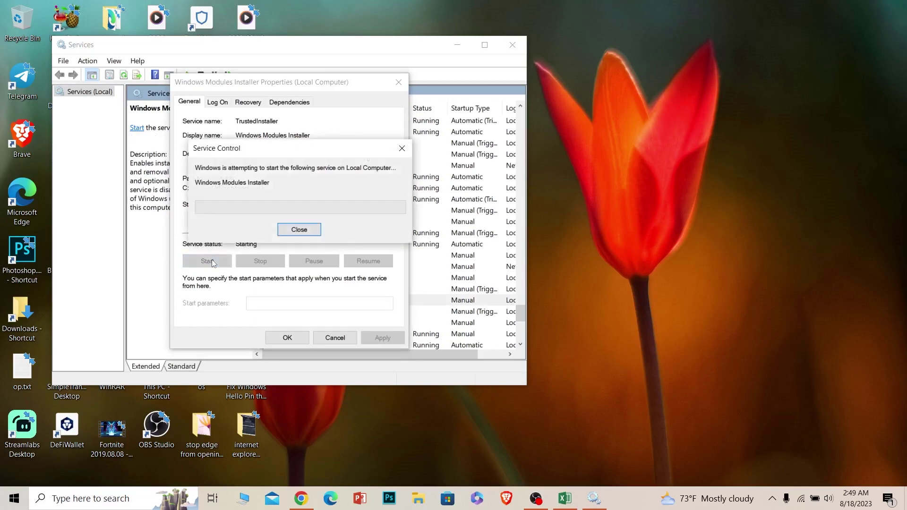
{"action": "left_click", "coordinate": [287, 337]}
{"action": "left_click", "coordinate": [508, 45]}
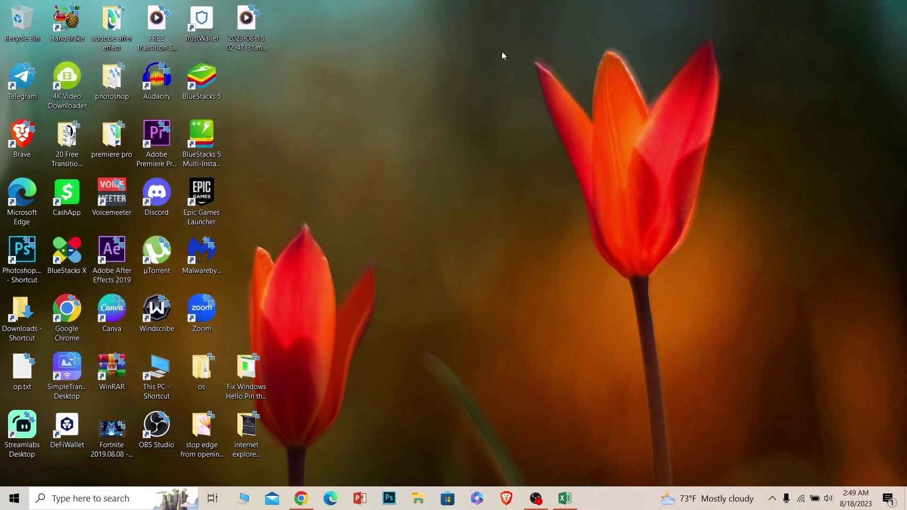
{"action": "left_click", "coordinate": [15, 498]}
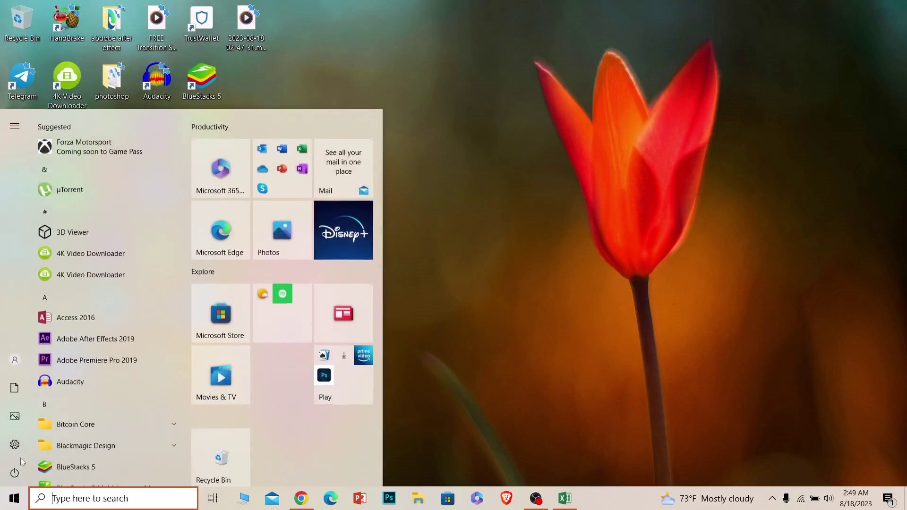
{"action": "left_click", "coordinate": [568, 143]}
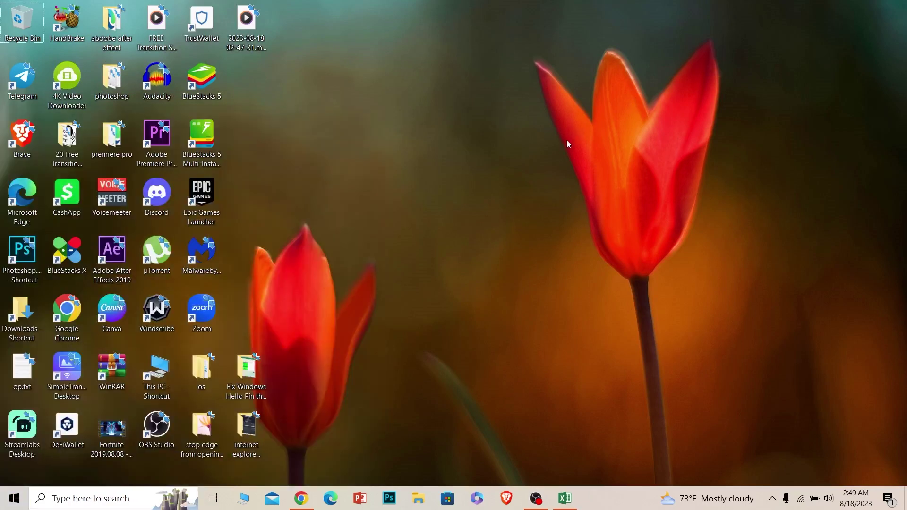